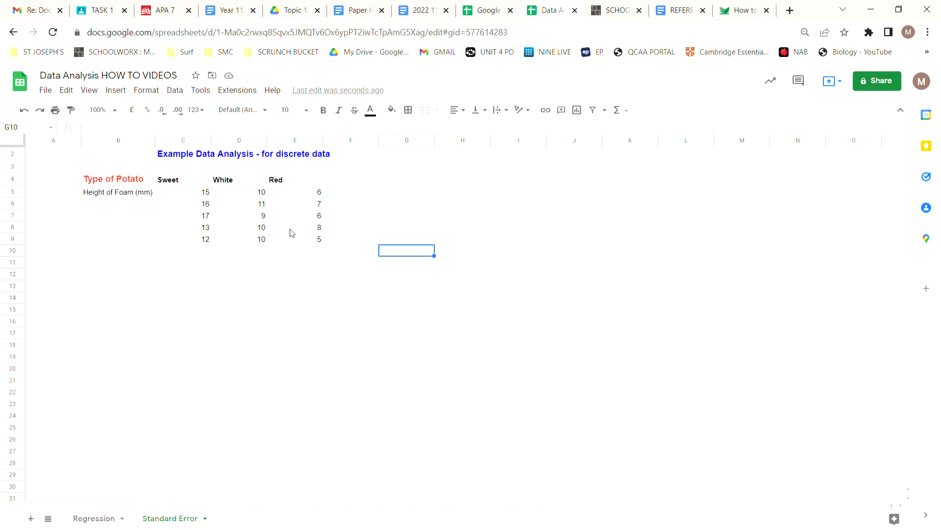
# Start the XLMiner Analysis ToolPak add-on and open its Descriptive Statistics options.
pyautogui.click(239, 90)
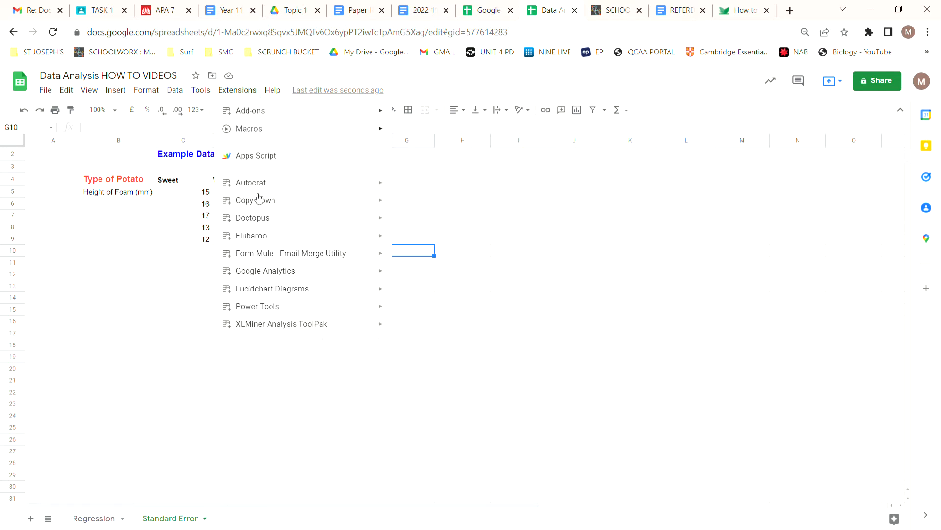
pyautogui.moveTo(287, 328)
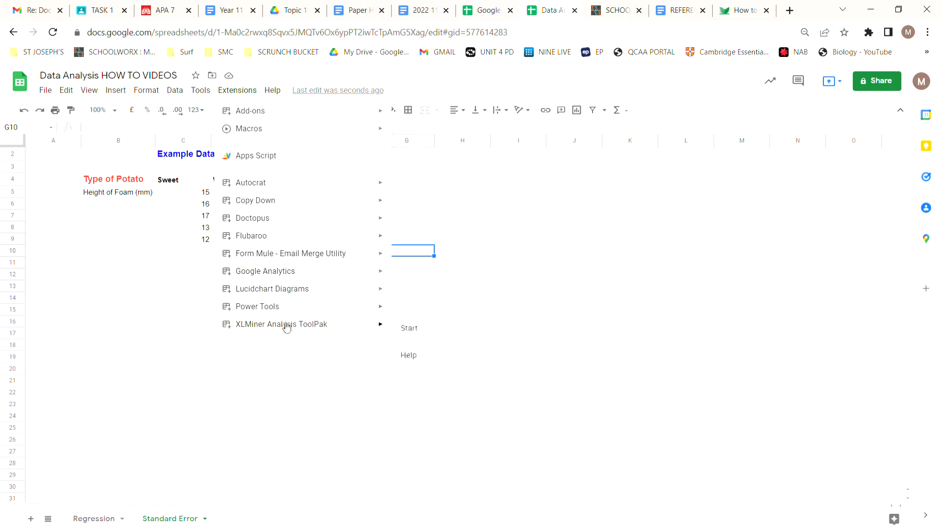
pyautogui.click(420, 333)
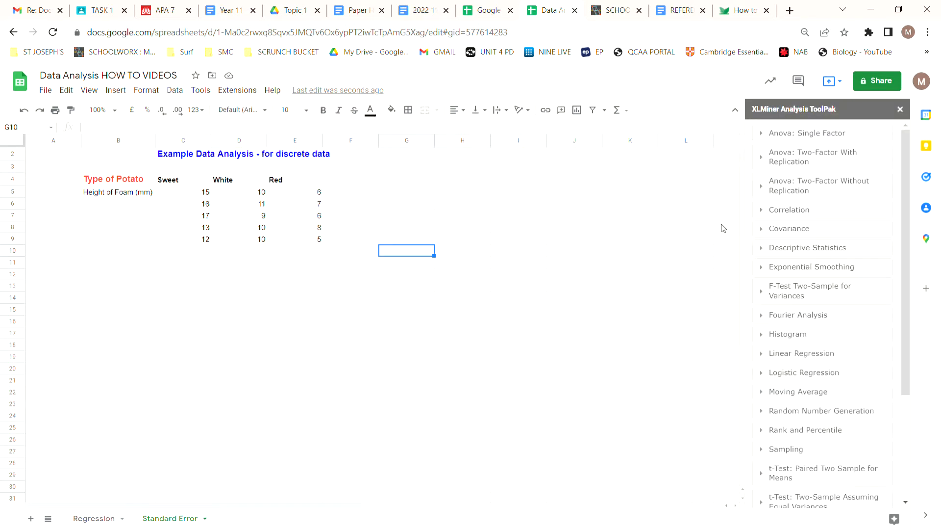
pyautogui.click(802, 251)
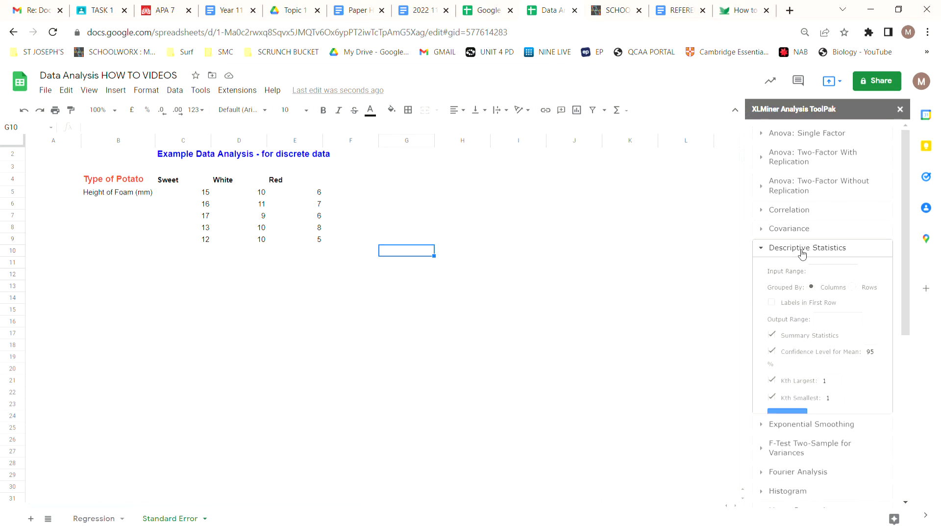
# Set the Descriptive Statistics input range to the potato data in C4:E9, with labels in the first row.
pyautogui.click(830, 276)
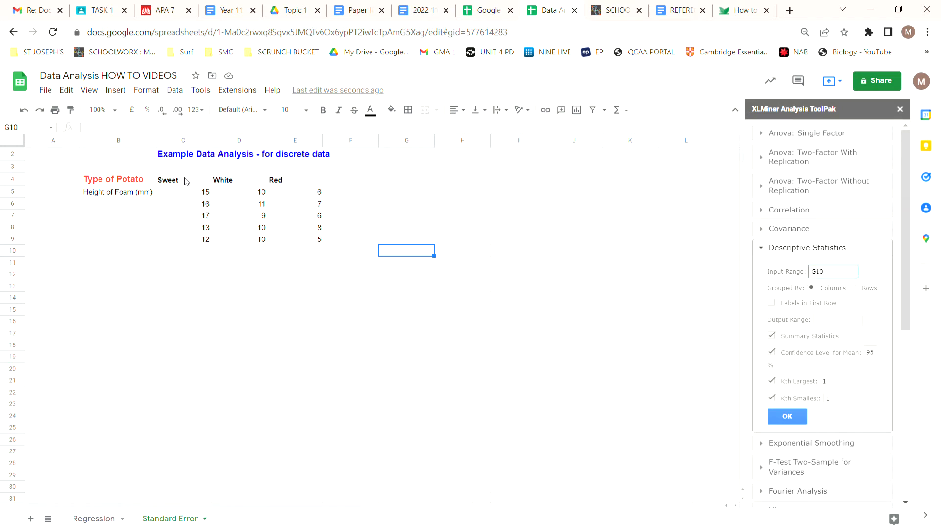
pyautogui.moveTo(186, 181); pyautogui.dragTo(307, 244)
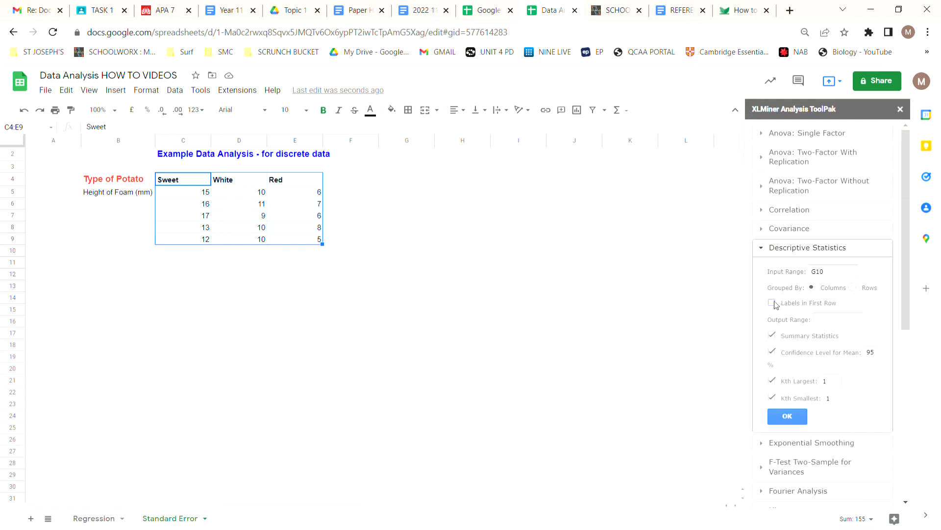
pyautogui.click(838, 276)
# Set the output range to B12 and generate the descriptive statistics.
pyautogui.click(823, 324)
pyautogui.write('C4:E9')
pyautogui.click(140, 277)
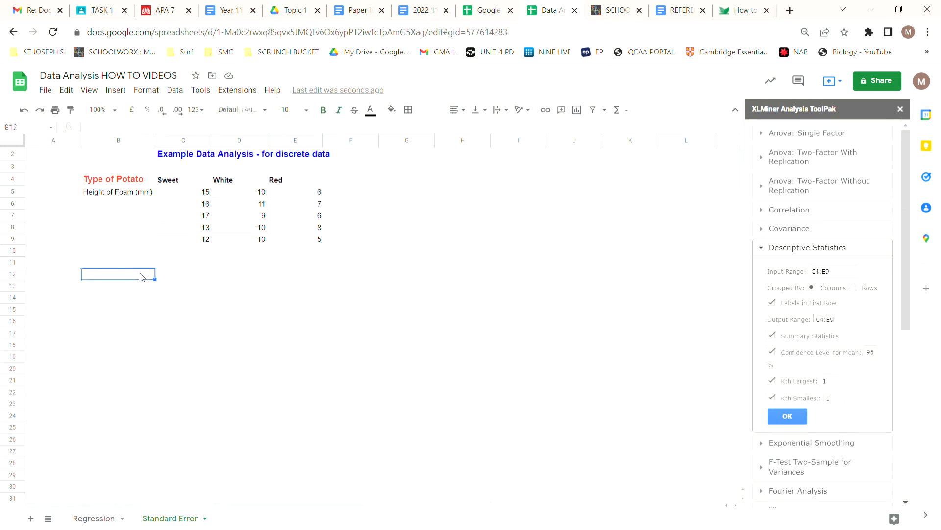
pyautogui.click(845, 327)
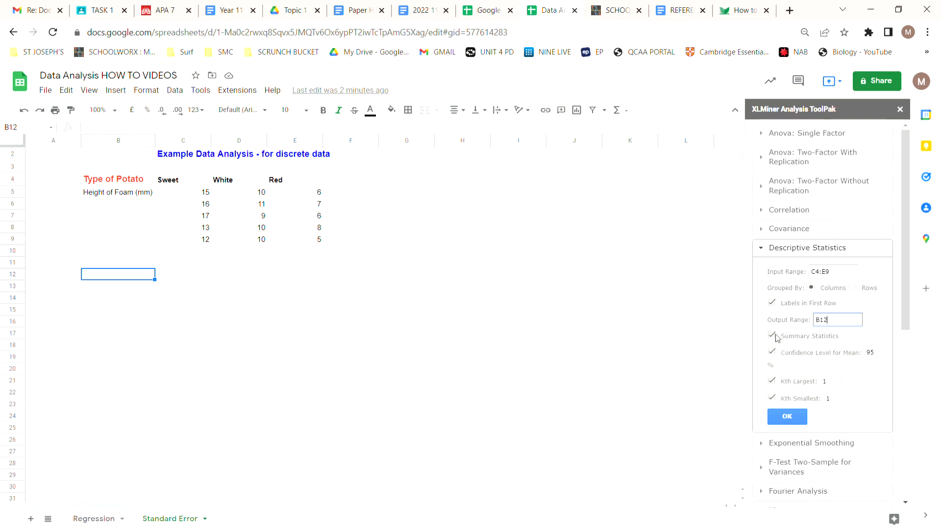
pyautogui.click(786, 417)
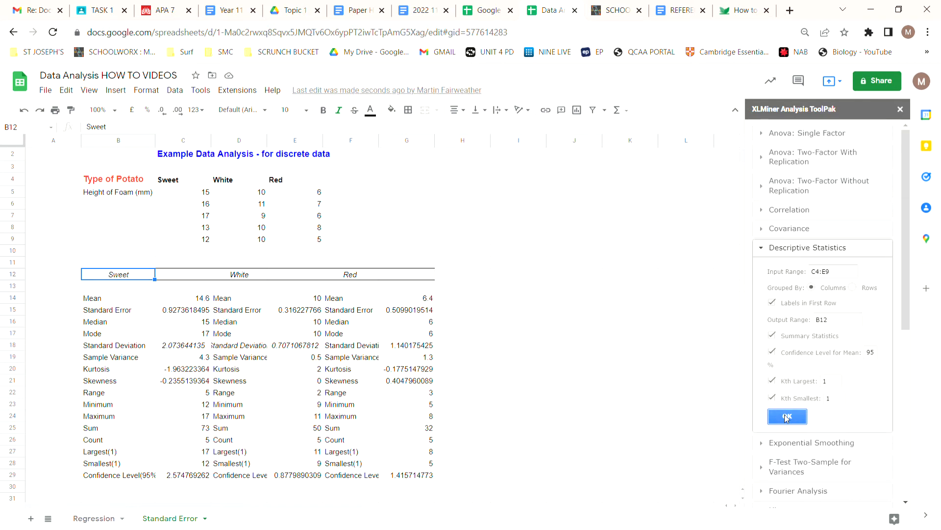
# Delete the statistics below Standard Error in B16:G29, keeping only the mean and standard error rows.
pyautogui.scroll(-1, 560, 339)
pyautogui.scroll(-1, 561, 339)
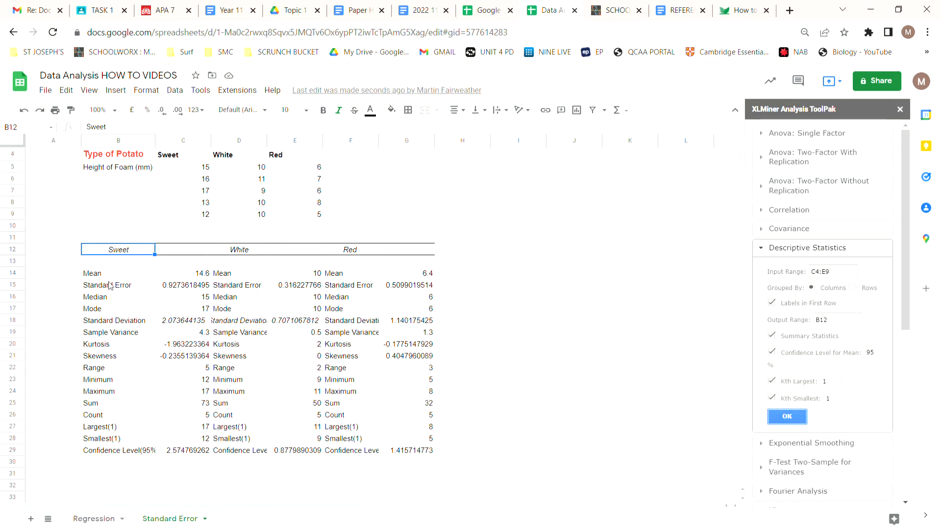
pyautogui.moveTo(99, 299); pyautogui.dragTo(414, 456)
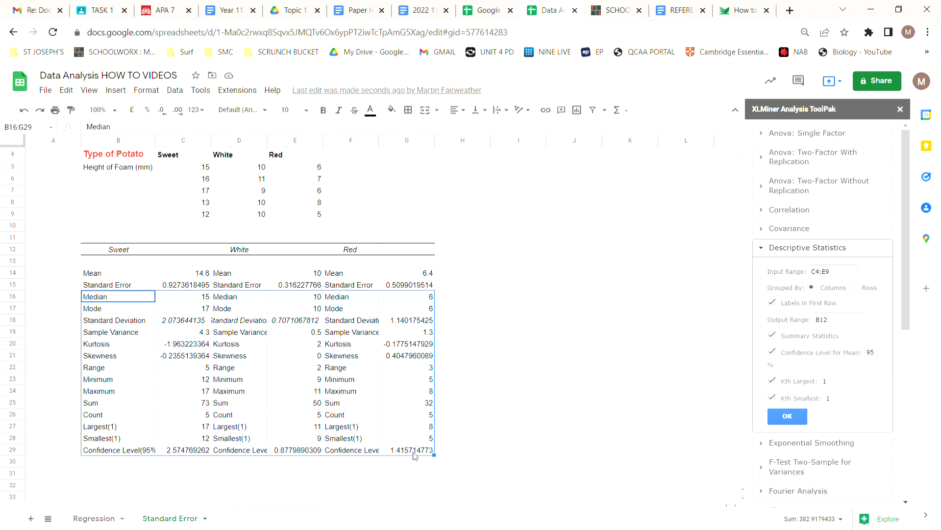
pyautogui.press('Delete')
pyautogui.click(497, 369)
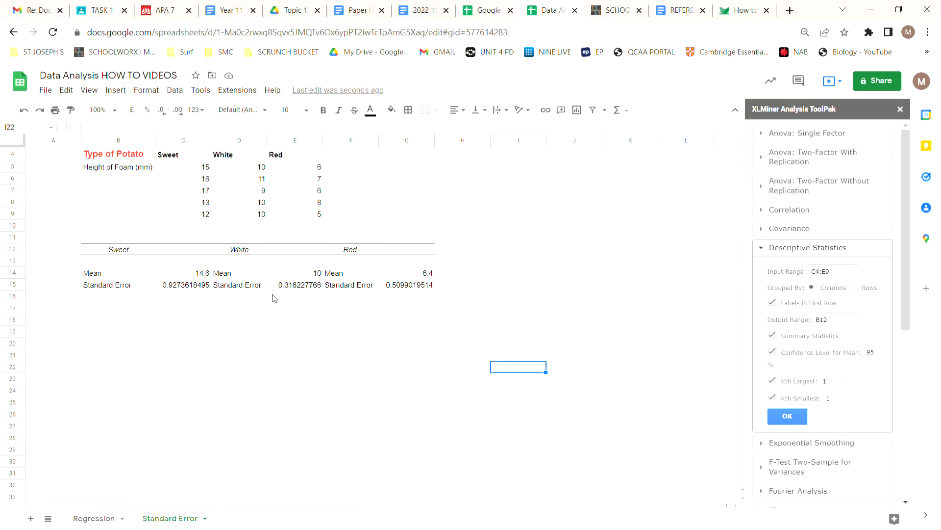
# Enter the potato types Sweet, White and Red in cells B18 to B20.
pyautogui.click(117, 324)
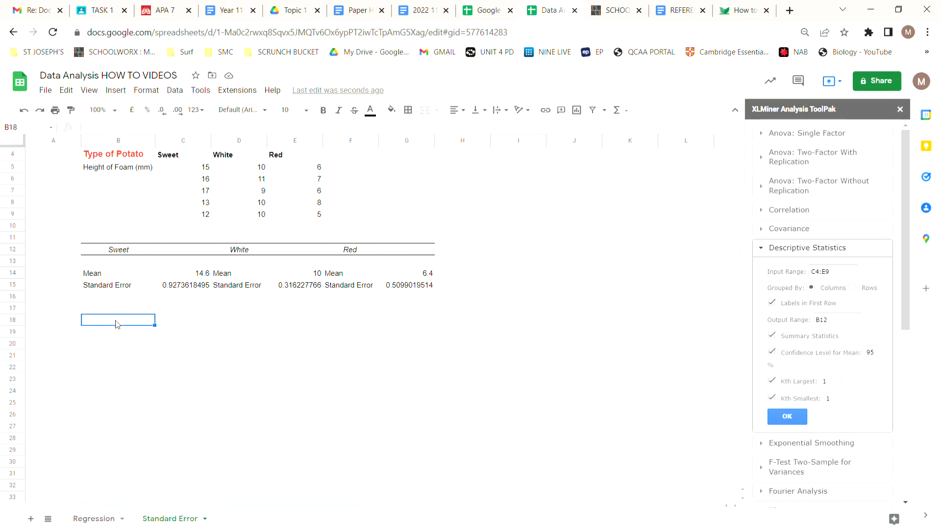
pyautogui.write('Sweet')
pyautogui.press('Return')
pyautogui.write('WHi')
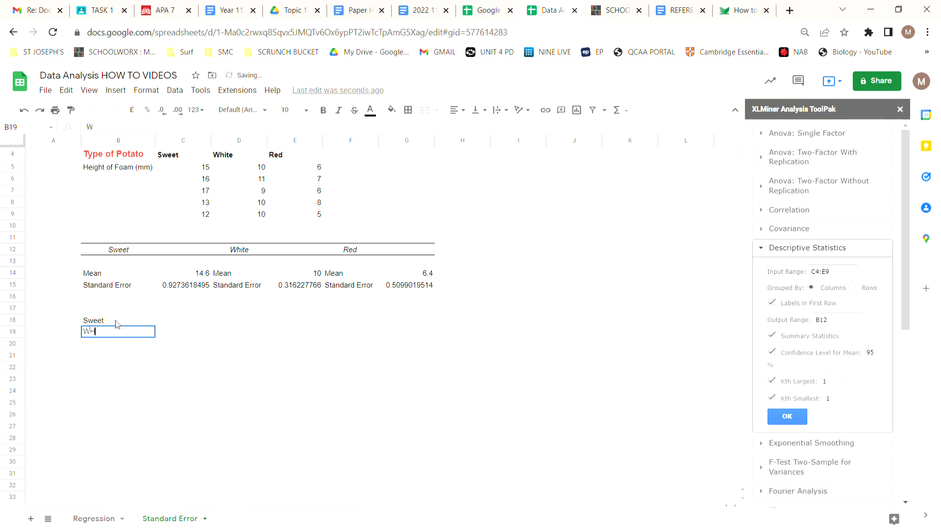
pyautogui.press('BackSpace')
pyautogui.press('BackSpace')
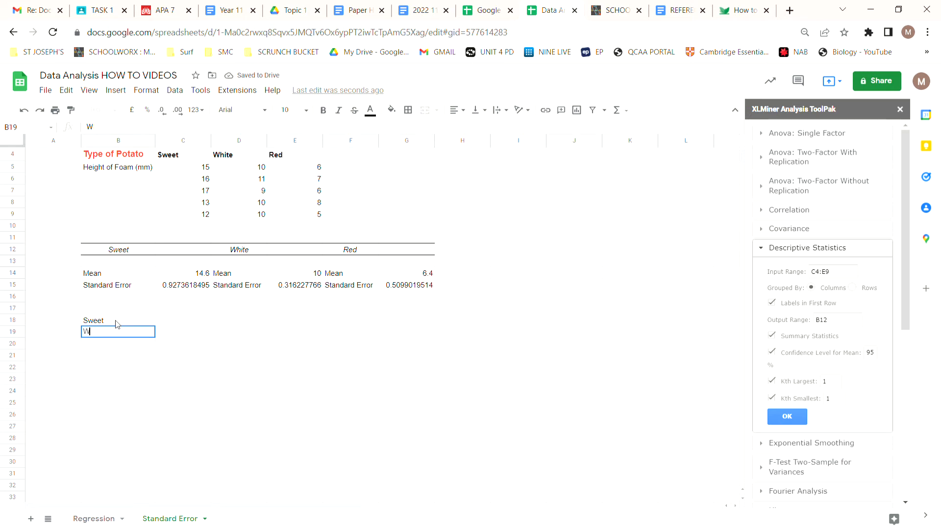
pyautogui.write('hite')
pyautogui.press('Return')
pyautogui.write('Red')
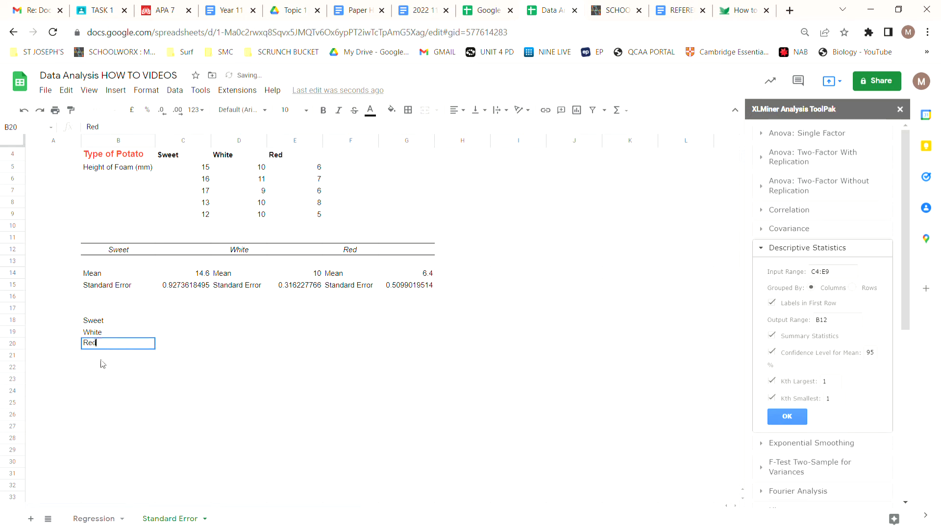
# Add the heading "Type of Potato" in B17, above the list of potato types.
pyautogui.click(111, 308)
pyautogui.write('Ty')
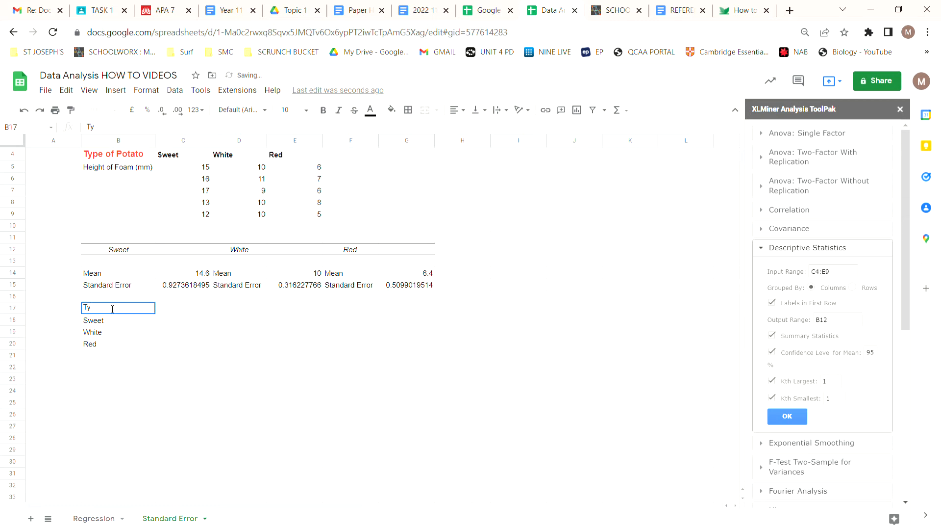
pyautogui.write('pp of Potato')
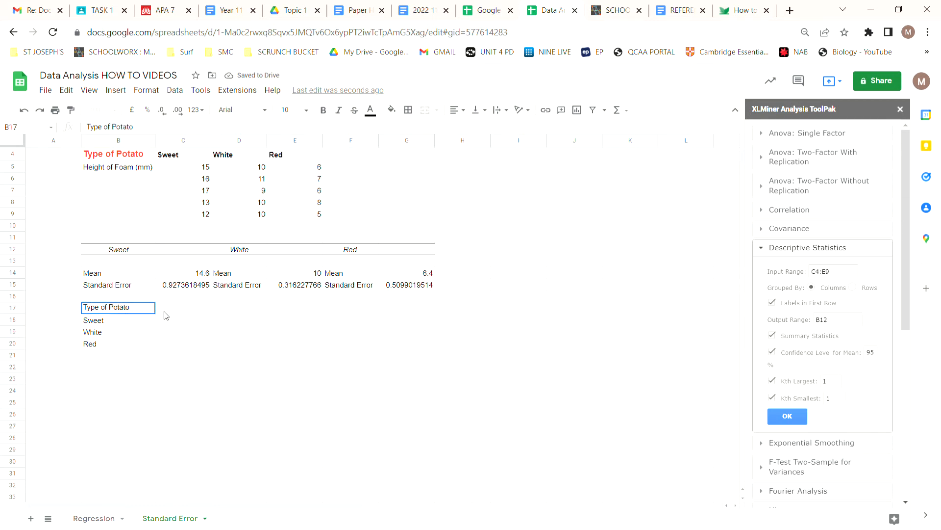
# Add the headings "Mean Height (mm)" in C17 and "SE" in D17, widening column C to fit its heading.
pyautogui.click(190, 310)
pyautogui.write('Mean Heig')
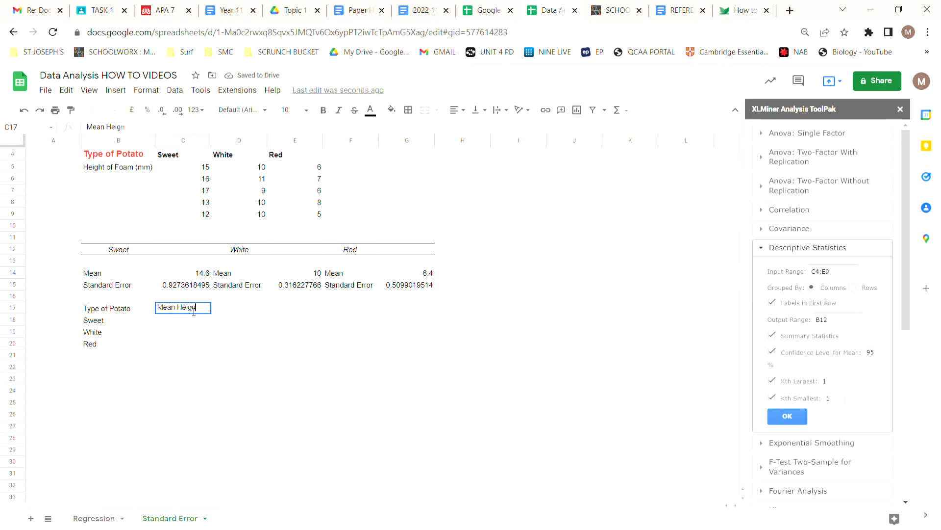
pyautogui.write('ht (mm')
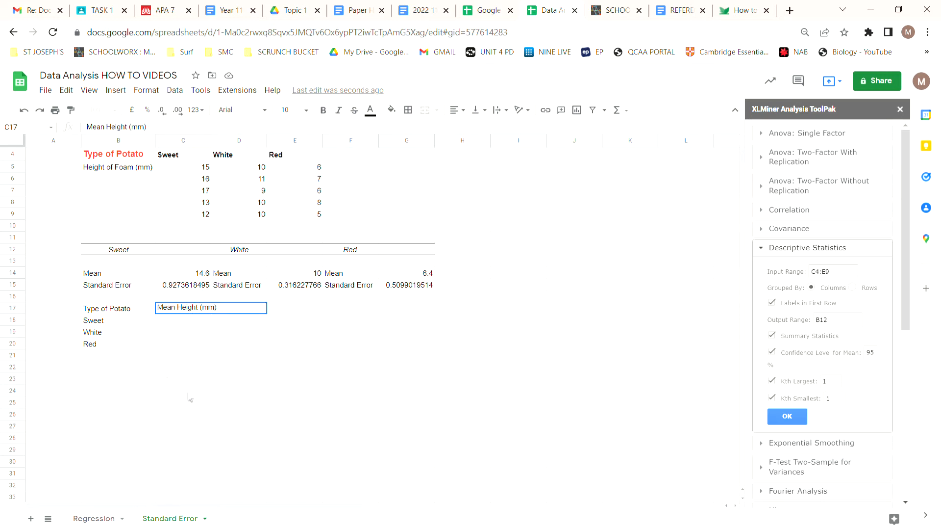
pyautogui.write(')')
pyautogui.click(233, 369)
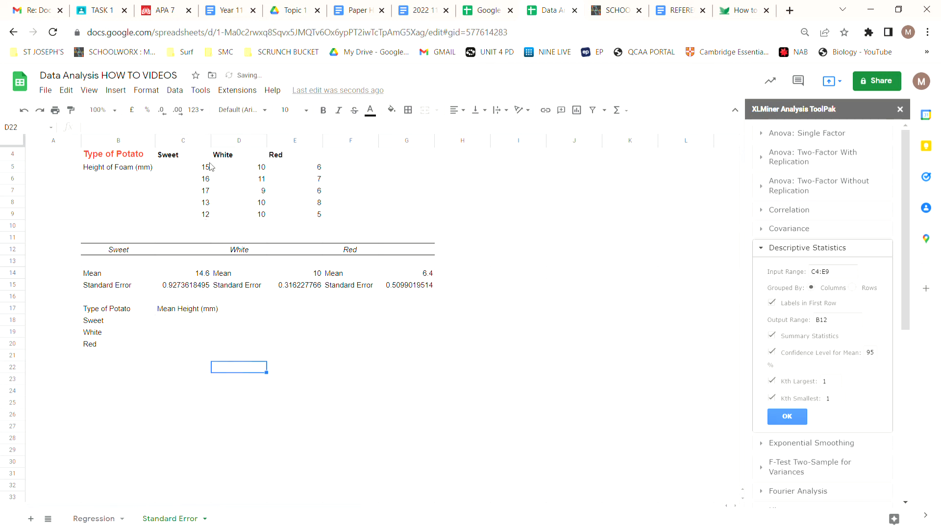
pyautogui.moveTo(223, 143); pyautogui.dragTo(233, 143)
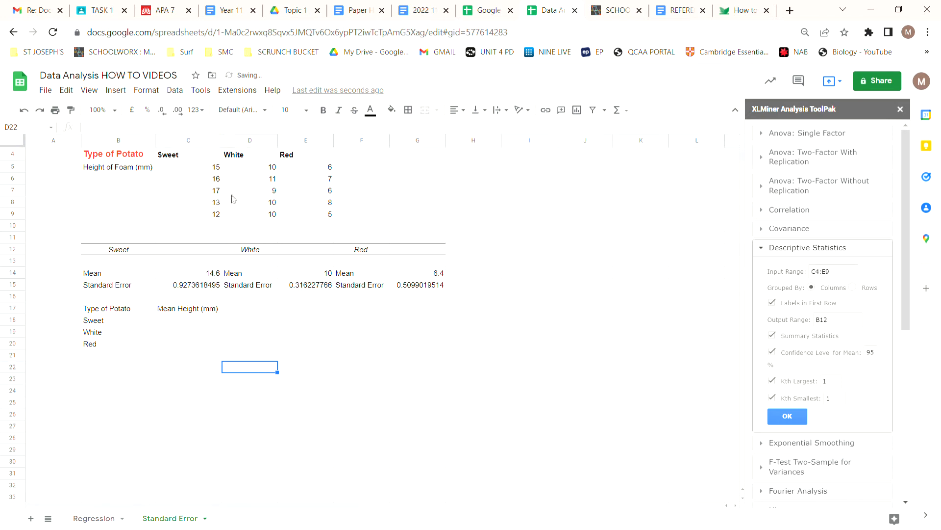
pyautogui.click(244, 310)
pyautogui.write('S')
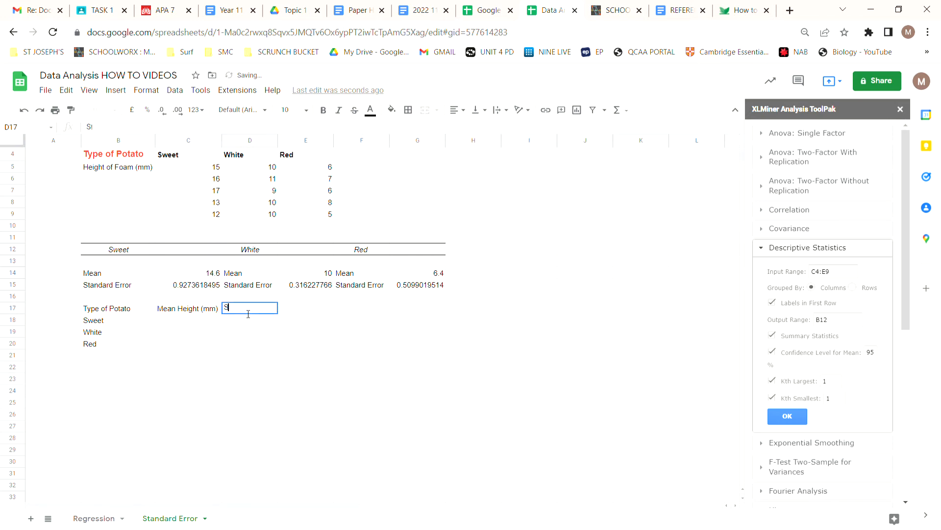
pyautogui.write('E')
# Enter the mean heights 14.6 for Sweet, 10 for White and 6.4 for Red in C18:C20.
pyautogui.click(189, 323)
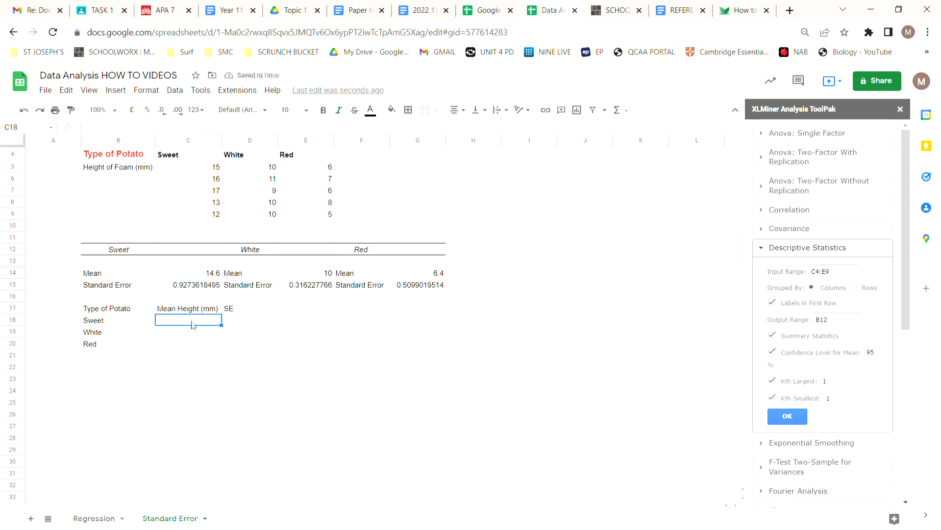
pyautogui.write('14.6')
pyautogui.press('Return')
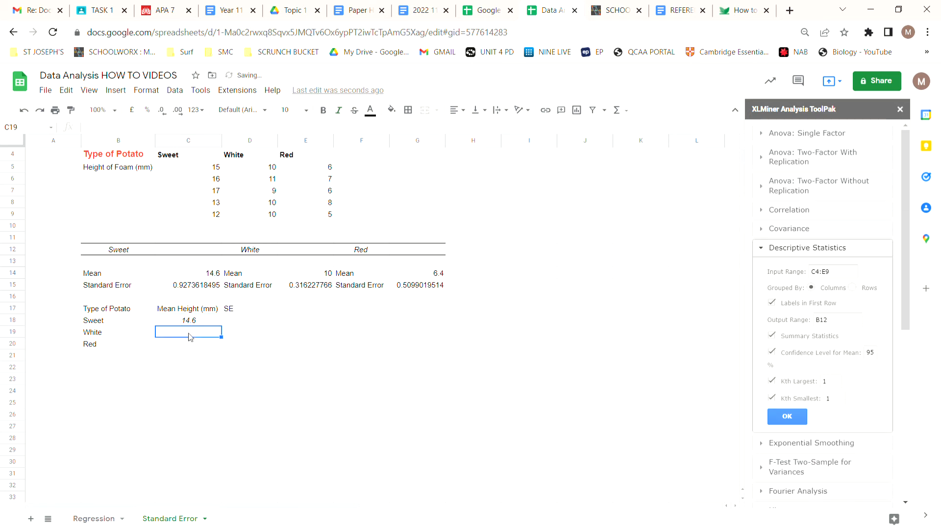
pyautogui.write('10')
pyautogui.press('Return')
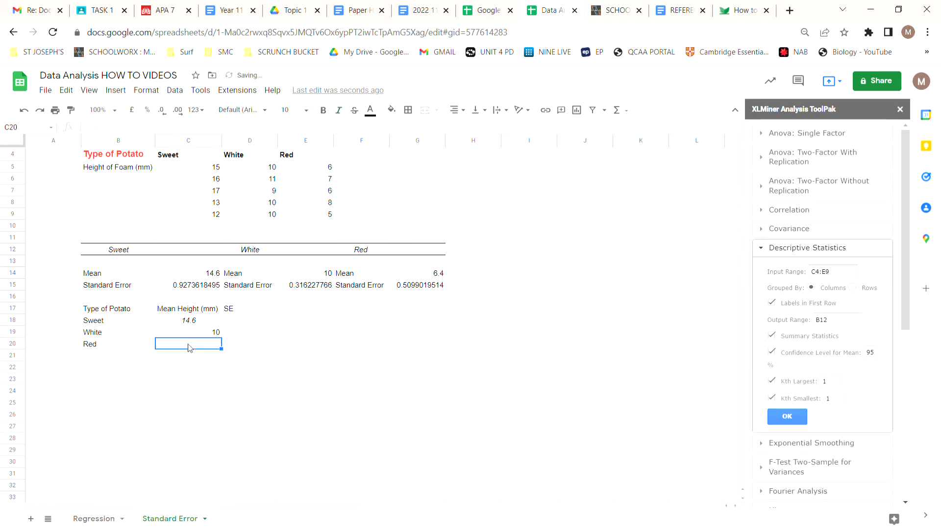
pyautogui.write('6.4')
pyautogui.press('Return')
# Copy the Sweet, White and Red standard errors from row 15 into the SE column, cells D18 to D20.
pyautogui.click(198, 288)
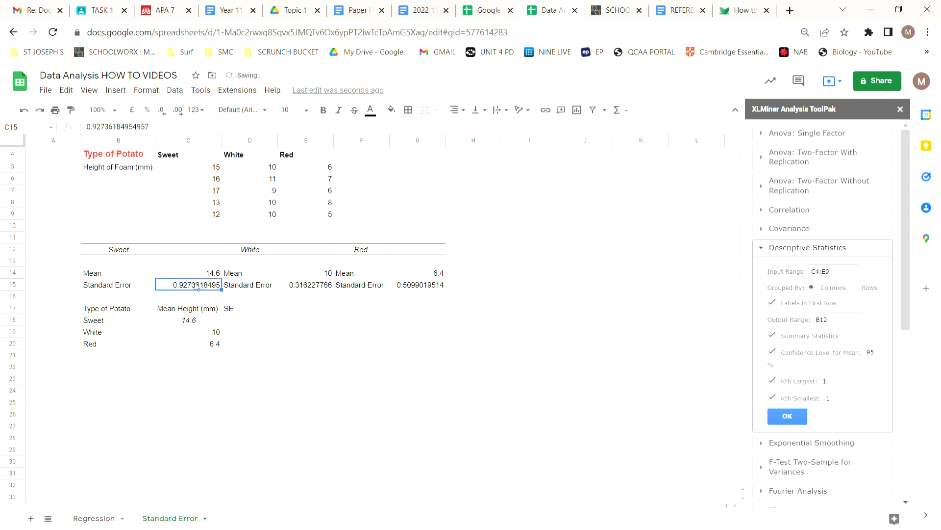
pyautogui.hotkey('ctrl', 'c')
pyautogui.click(239, 320)
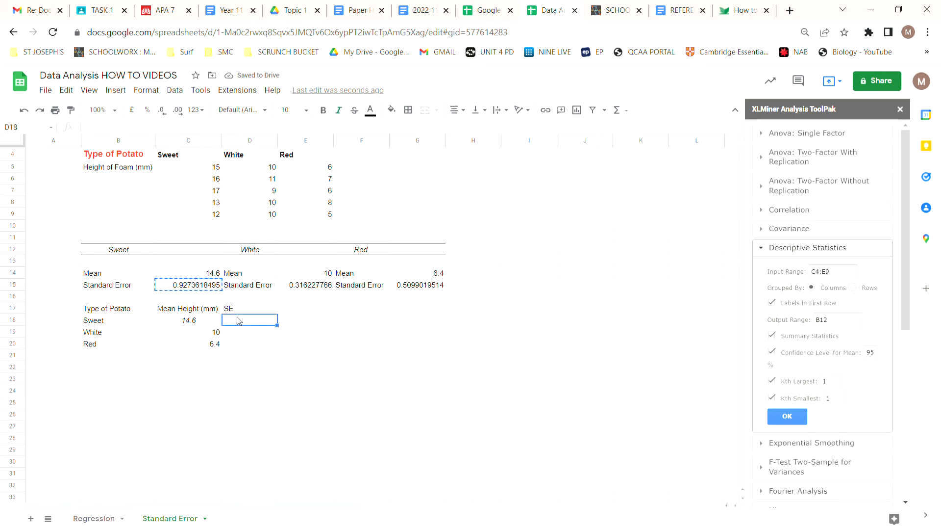
pyautogui.hotkey('ctrl', 'v')
pyautogui.click(310, 289)
pyautogui.hotkey('ctrl', 'c')
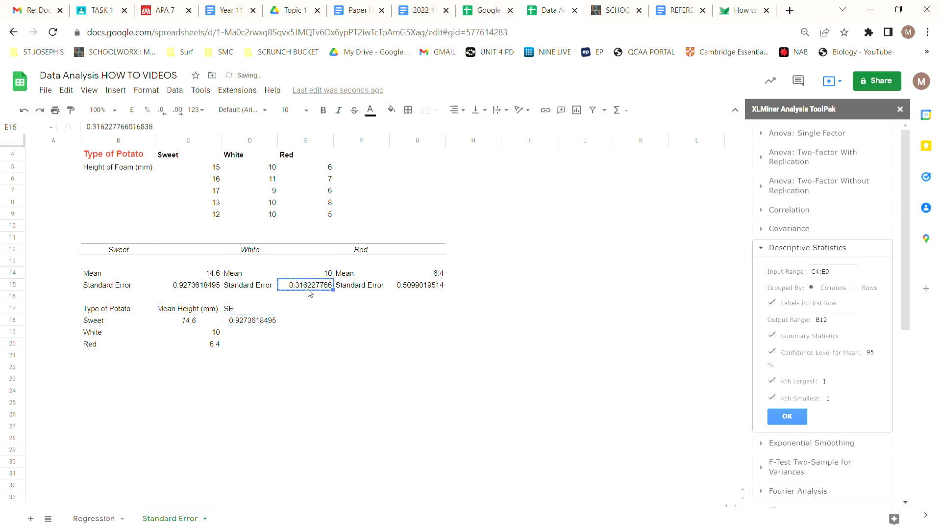
pyautogui.click(269, 331)
pyautogui.hotkey('ctrl', 'v')
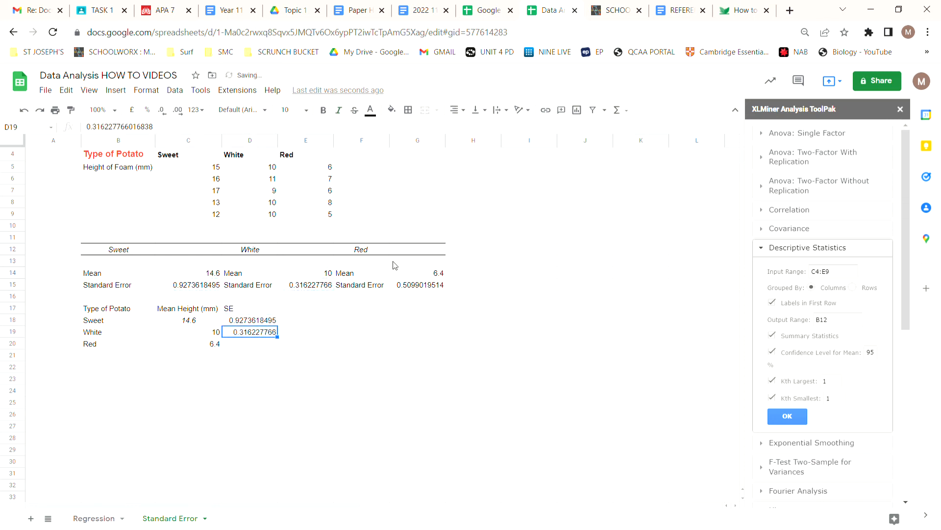
pyautogui.click(415, 284)
pyautogui.hotkey('ctrl', 'c')
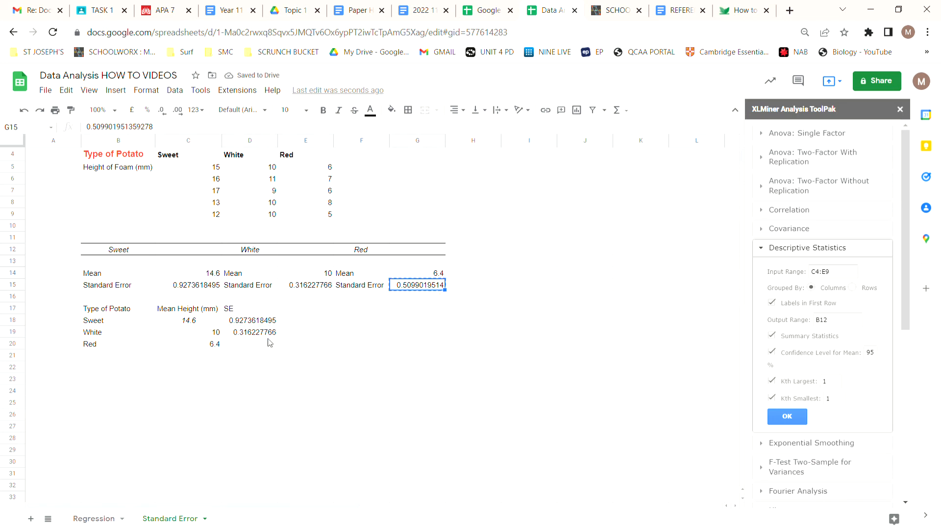
pyautogui.click(269, 342)
pyautogui.hotkey('ctrl', 'v')
pyautogui.click(226, 392)
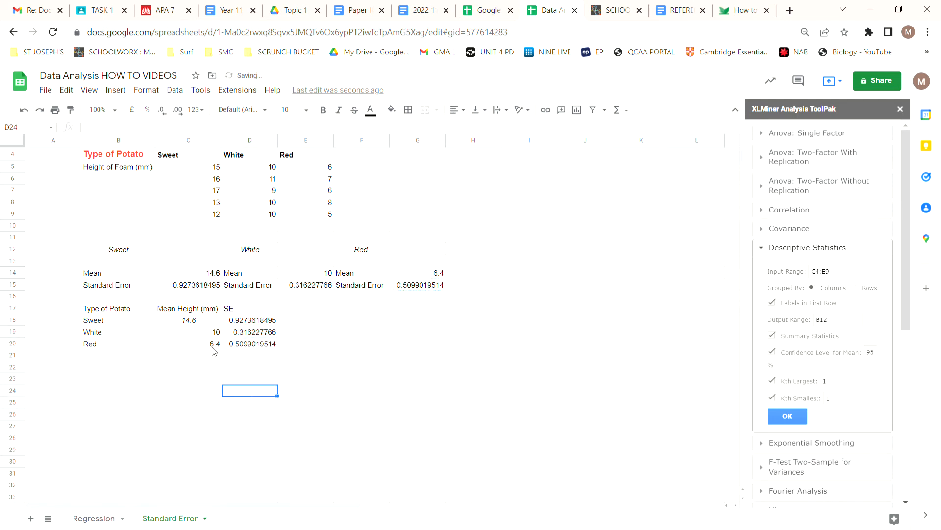
# Right-align the Sweet mean height in C18 and remove its italic formatting.
pyautogui.click(196, 323)
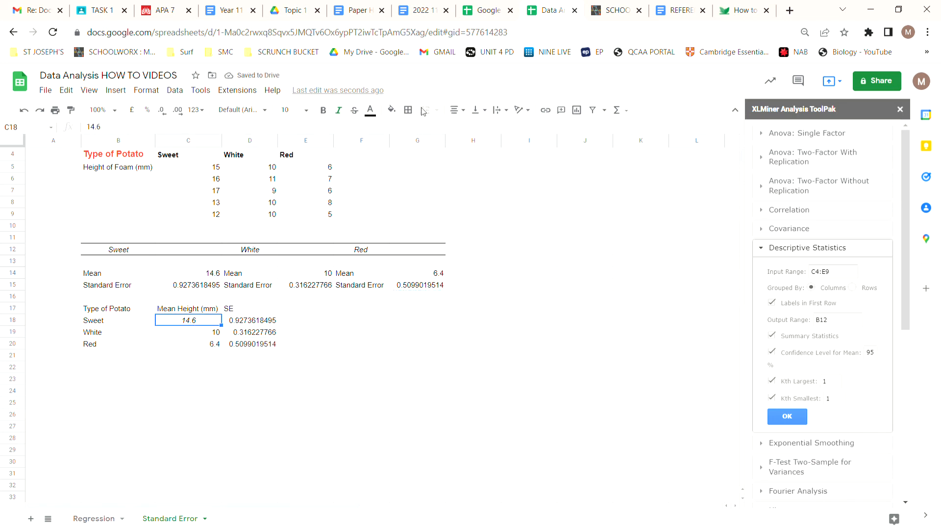
pyautogui.click(456, 110)
pyautogui.click(451, 130)
pyautogui.click(456, 109)
pyautogui.click(484, 130)
pyautogui.click(385, 358)
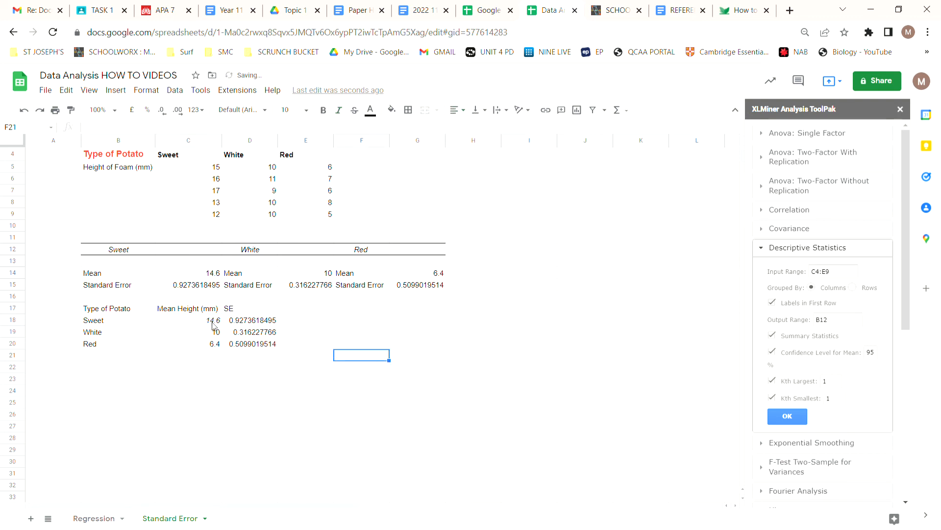
pyautogui.click(185, 322)
pyautogui.click(337, 111)
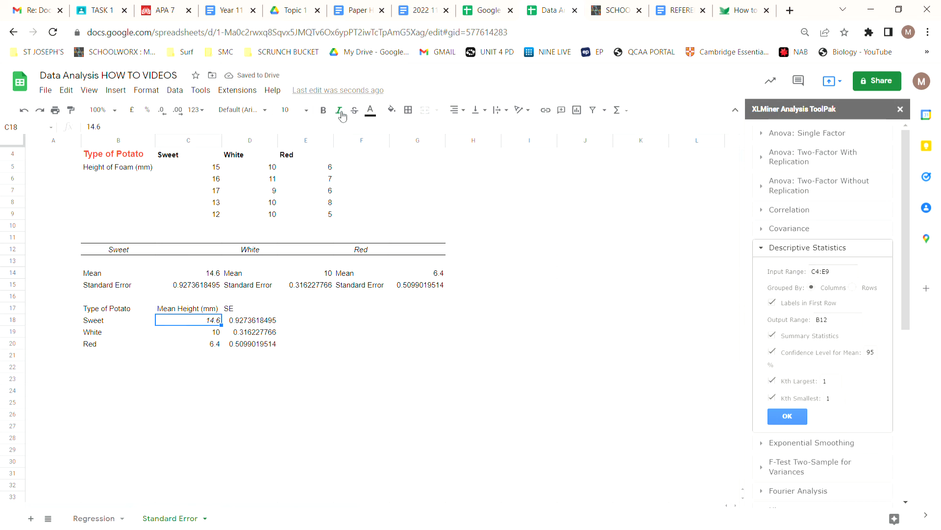
pyautogui.click(303, 385)
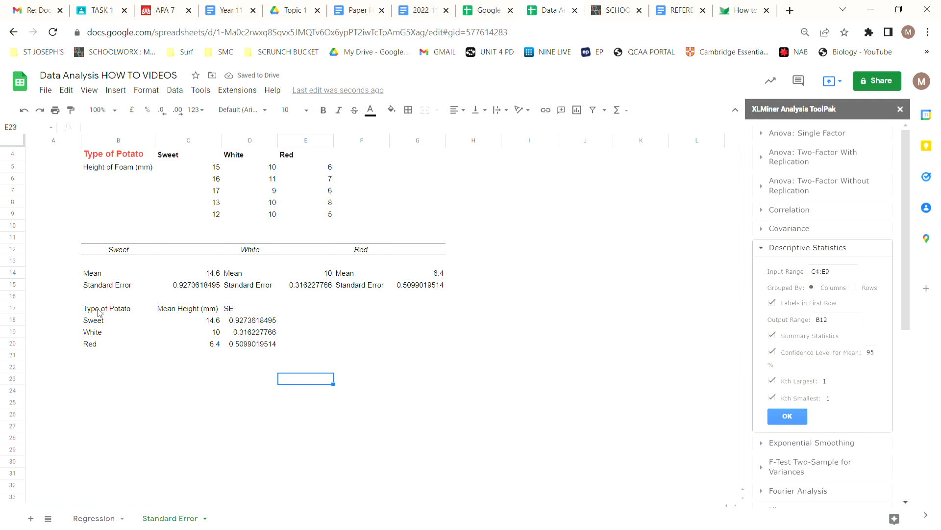
# Close the XLMiner Analysis ToolPak and insert a column chart of the potato types and mean heights in B17:C20.
pyautogui.moveTo(99, 313); pyautogui.dragTo(204, 347)
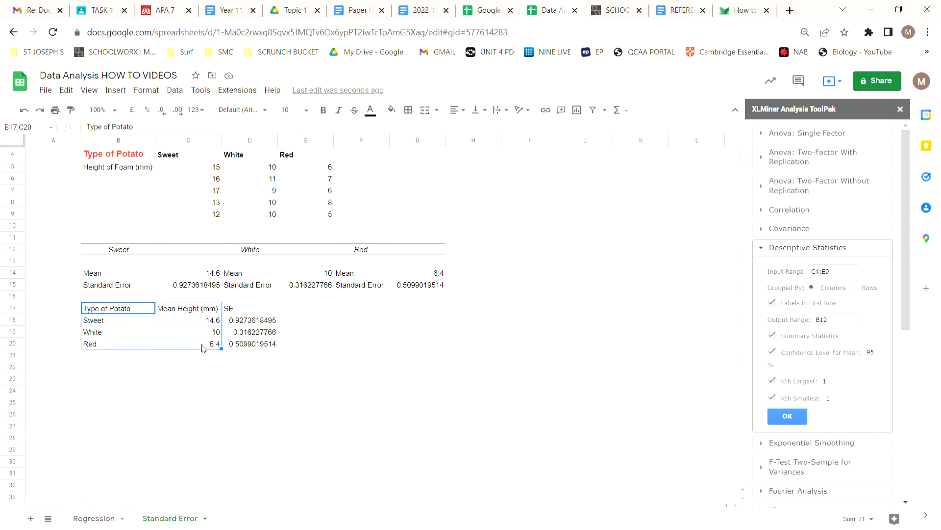
pyautogui.click(901, 112)
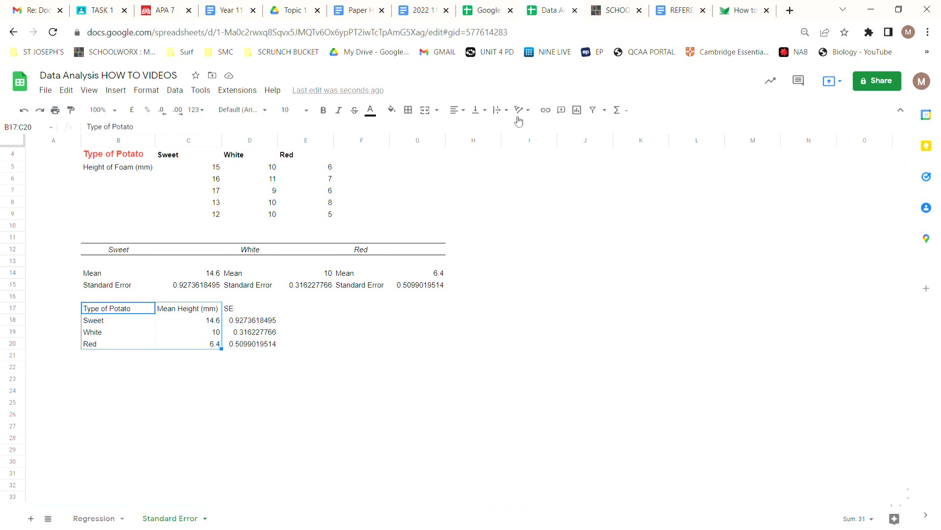
pyautogui.click(577, 111)
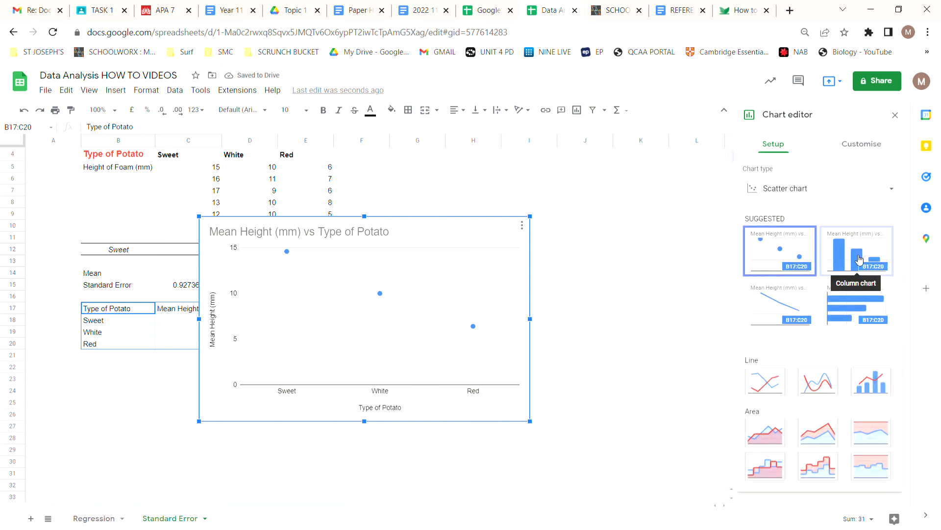
pyautogui.click(859, 259)
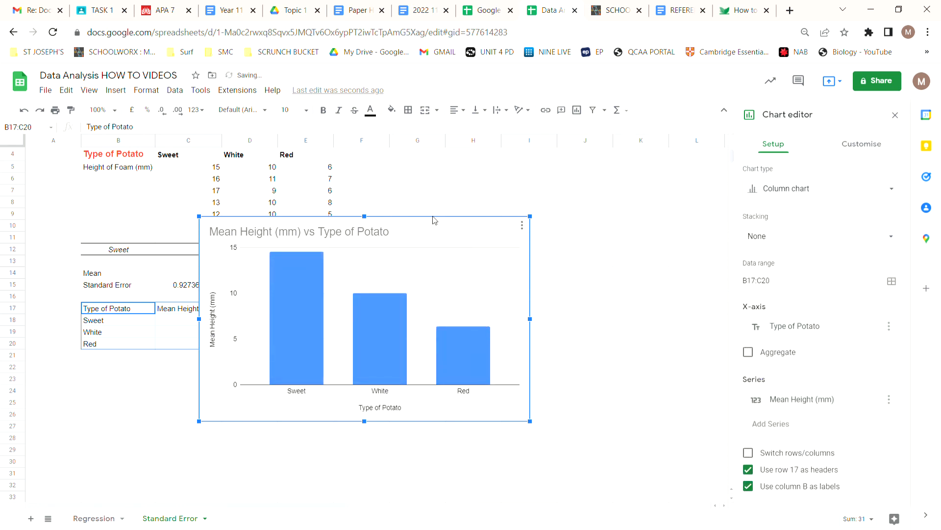
# Move the column chart directly below the summary table, aligned with the start of column B.
pyautogui.moveTo(433, 220); pyautogui.dragTo(337, 381)
pyautogui.scroll(-1, 625, 317)
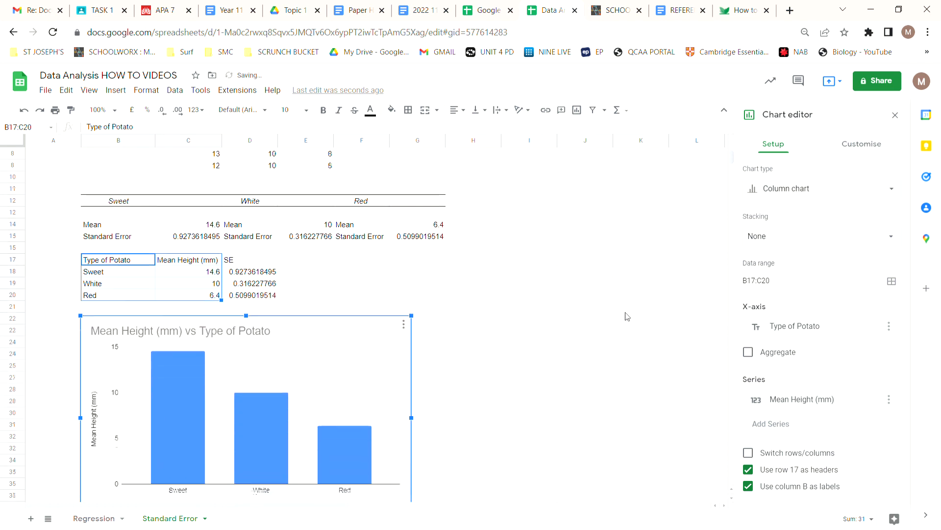
pyautogui.scroll(-1, 625, 316)
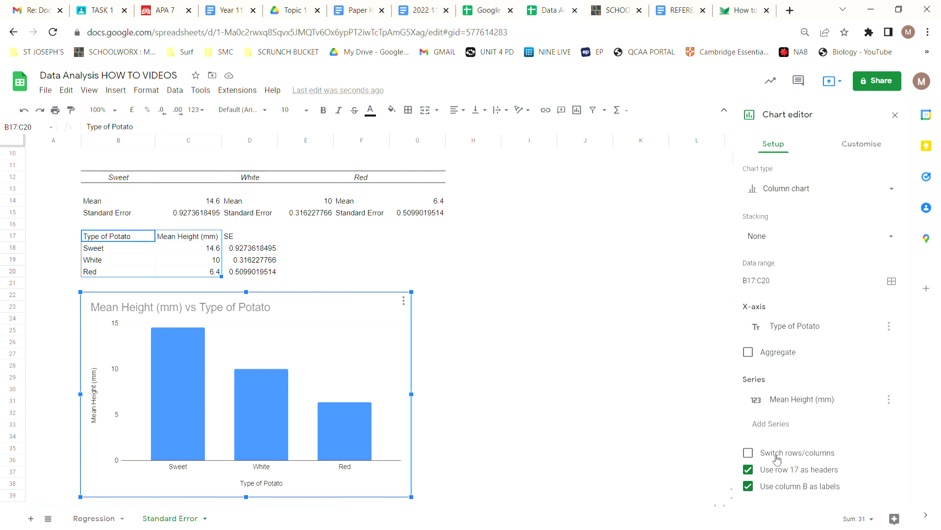
# Switch the chart's rows and columns so each potato type is its own series, and delete the chart title.
pyautogui.click(750, 454)
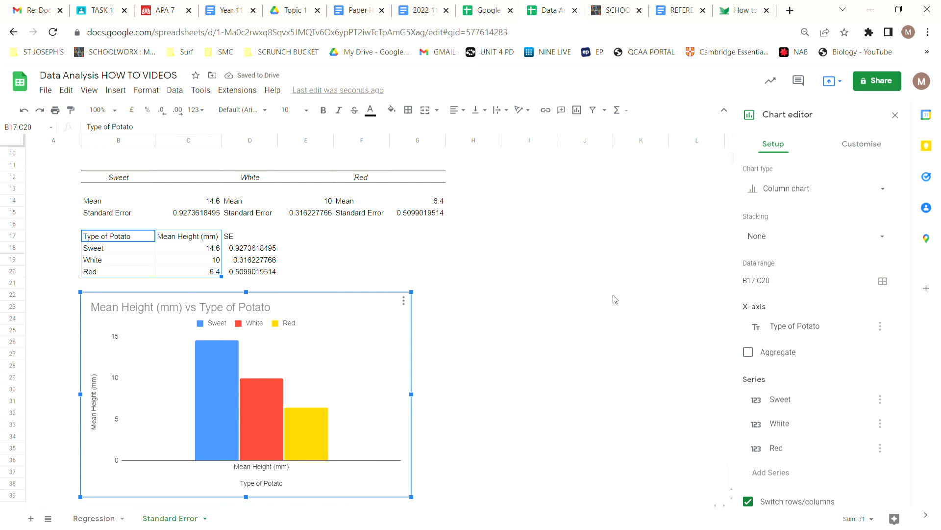
pyautogui.scroll(-1, 615, 299)
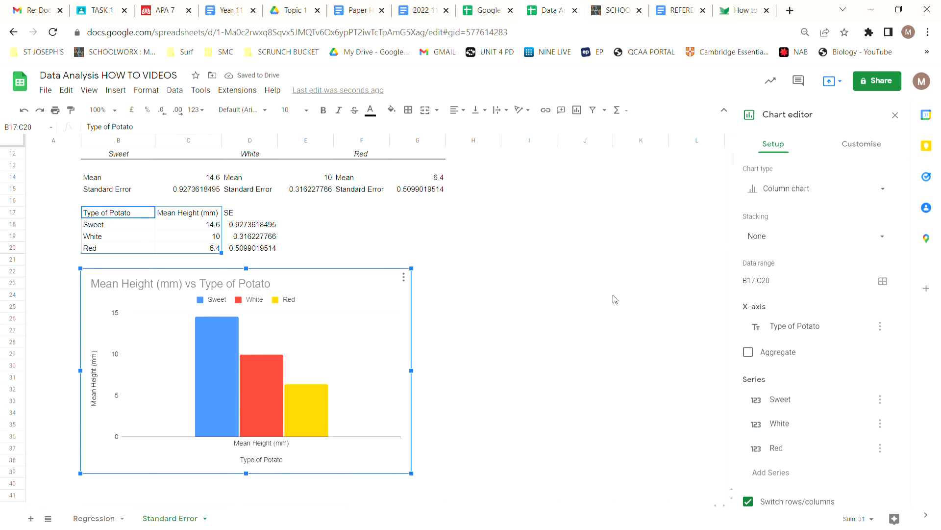
pyautogui.click(166, 287)
pyautogui.press('Delete')
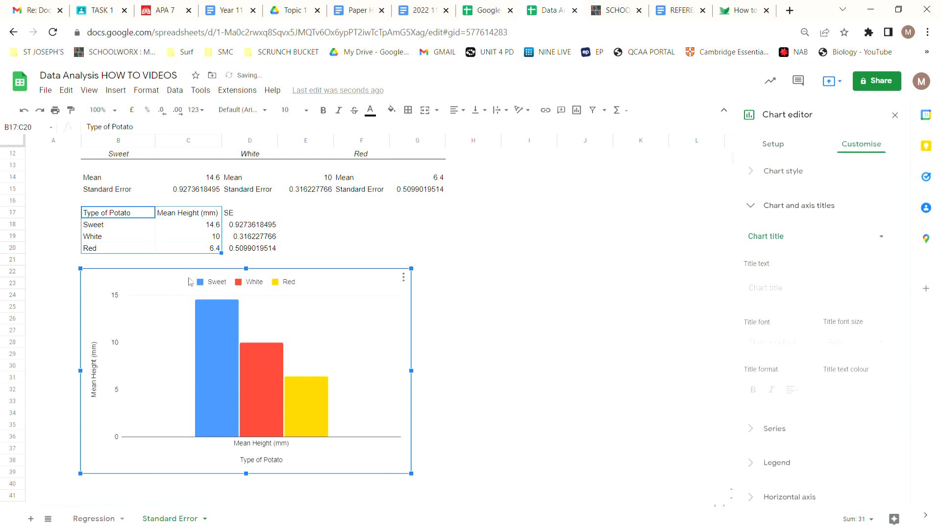